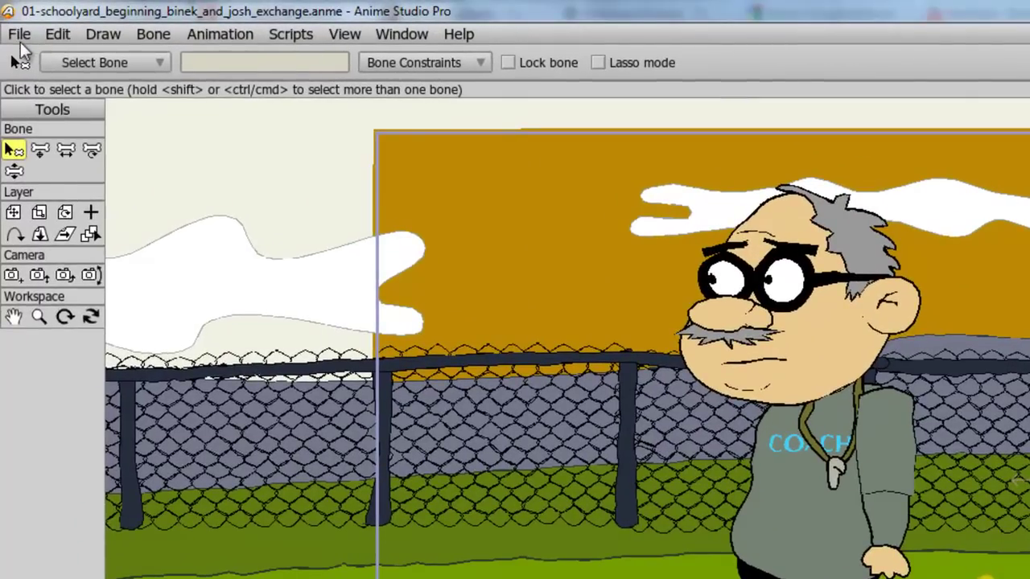
- Open Project Settings from the File menu to view the 1280×720, 24 fps project setup
{"action": "left_click", "coordinate": [13, 23]}
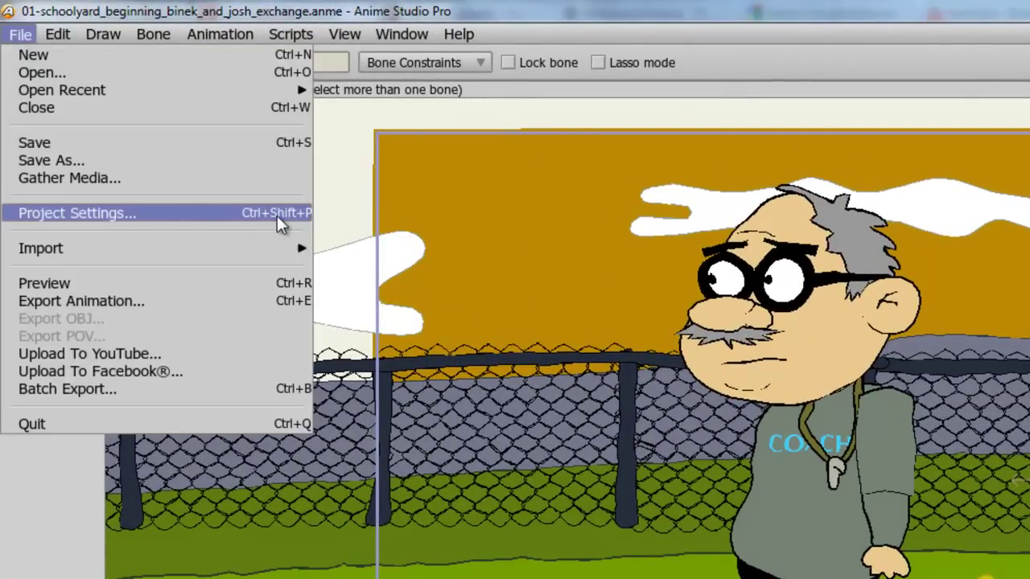
{"action": "left_click", "coordinate": [231, 217]}
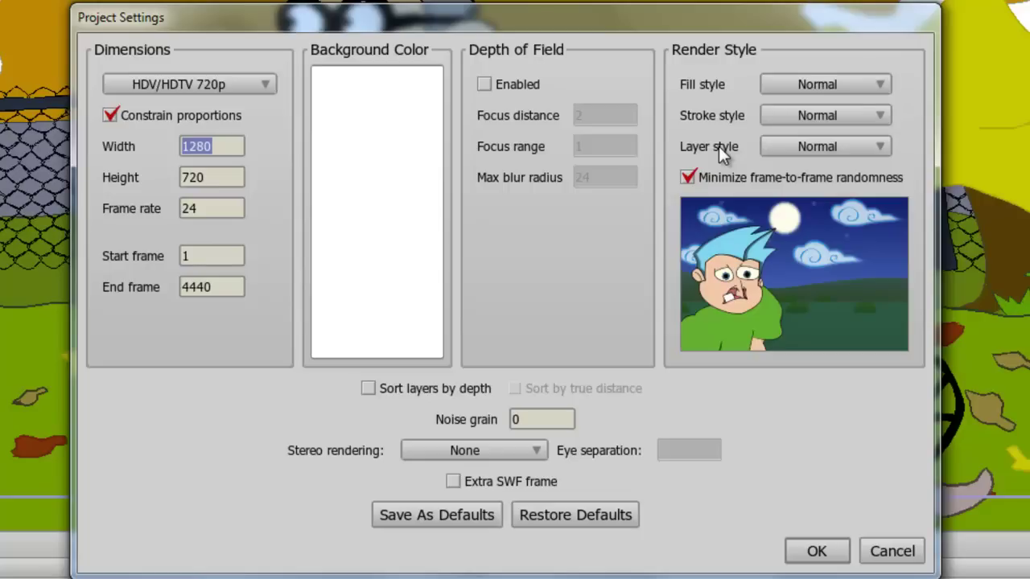
{"action": "left_click", "coordinate": [858, 89]}
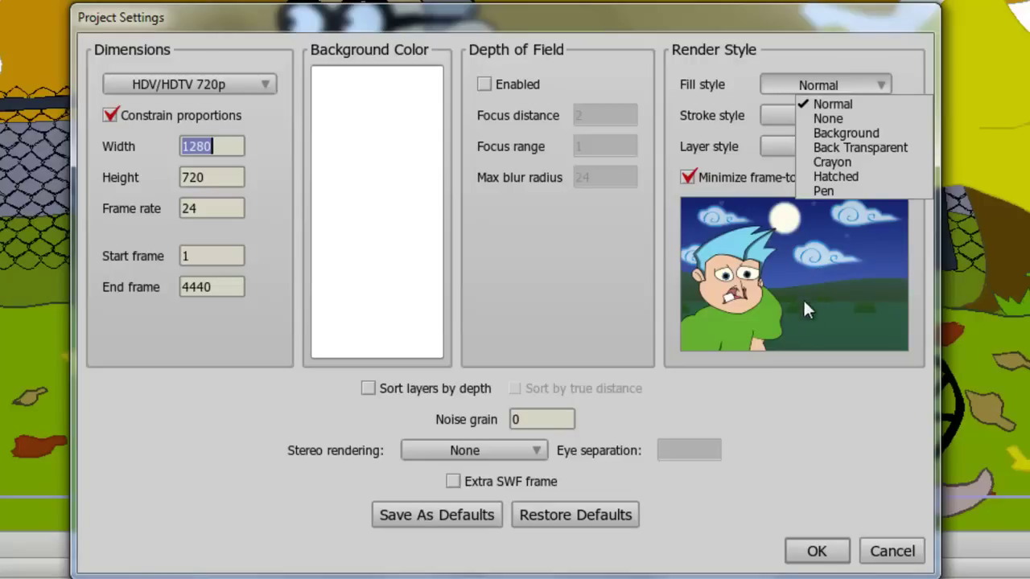
{"action": "left_click", "coordinate": [844, 118]}
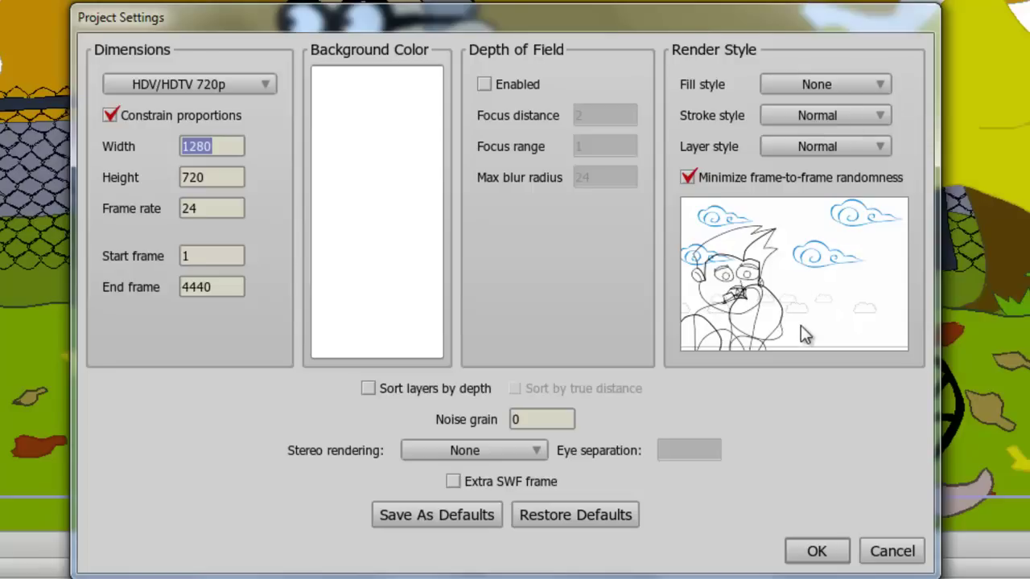
{"action": "left_click", "coordinate": [843, 84]}
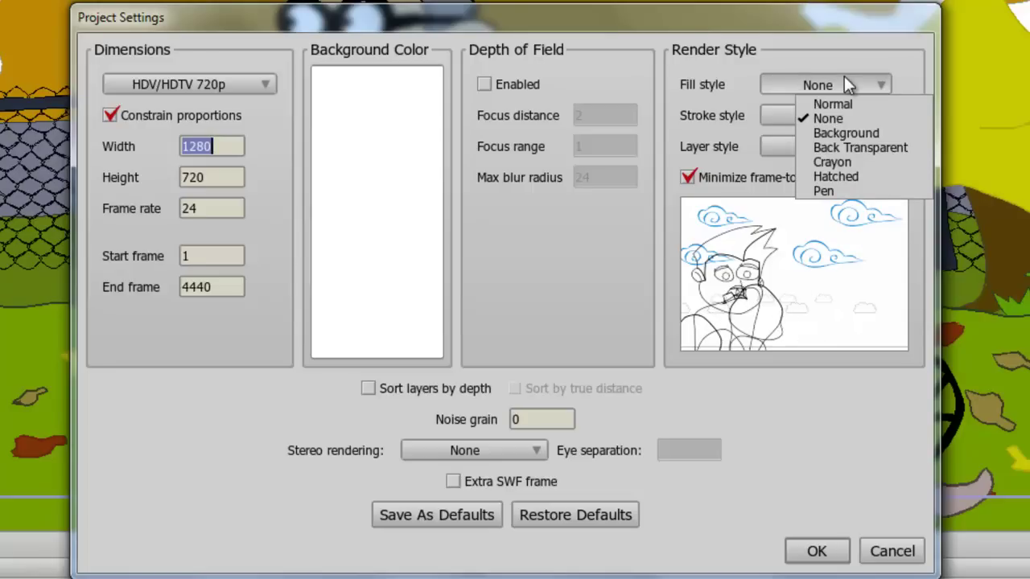
{"action": "left_click", "coordinate": [847, 189]}
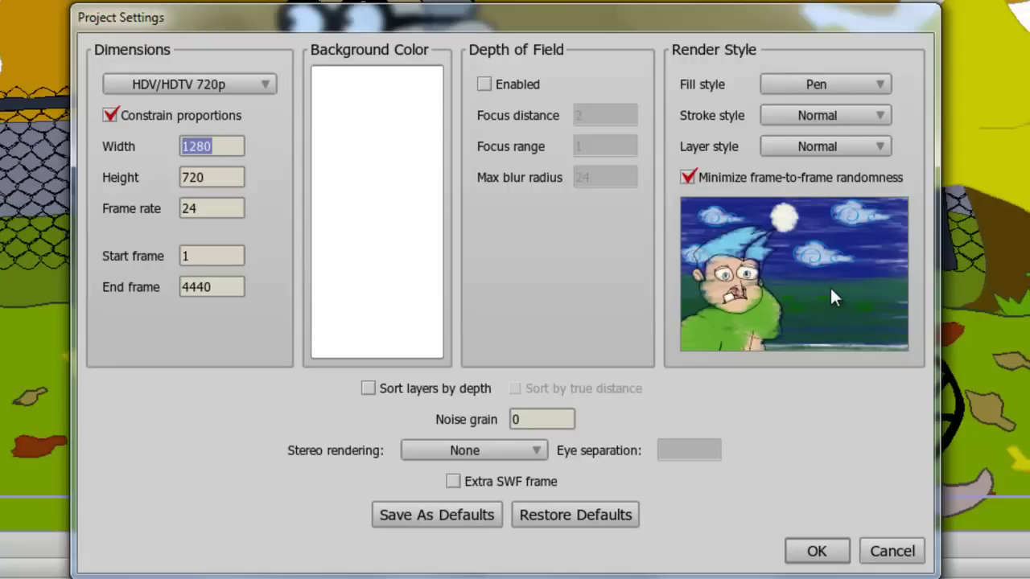
{"action": "left_click", "coordinate": [840, 84]}
- Reset fill to Normal, try Basic Black and Crayon stroke styles, then return stroke to Normal
{"action": "left_click", "coordinate": [848, 102]}
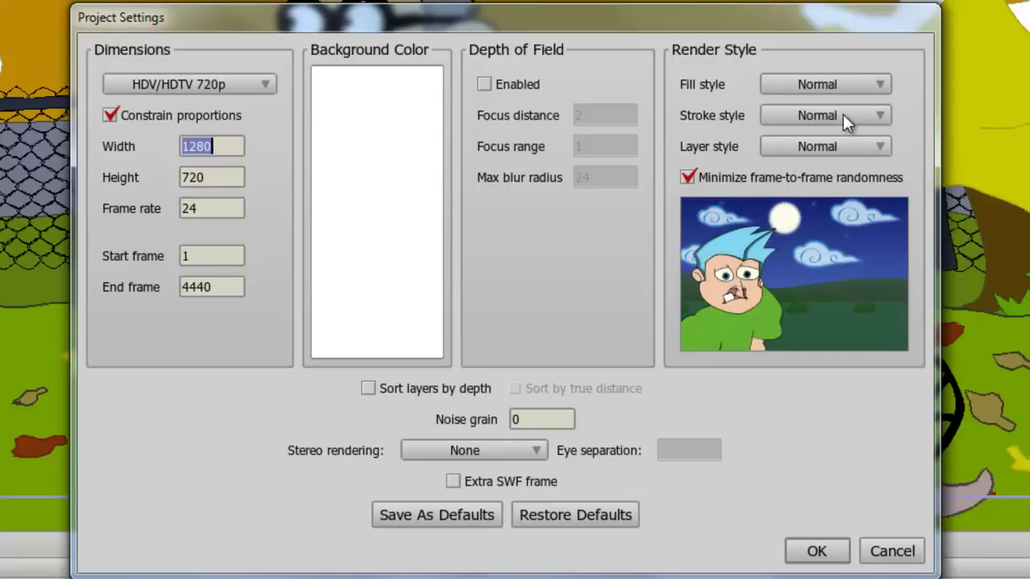
{"action": "left_click", "coordinate": [843, 114]}
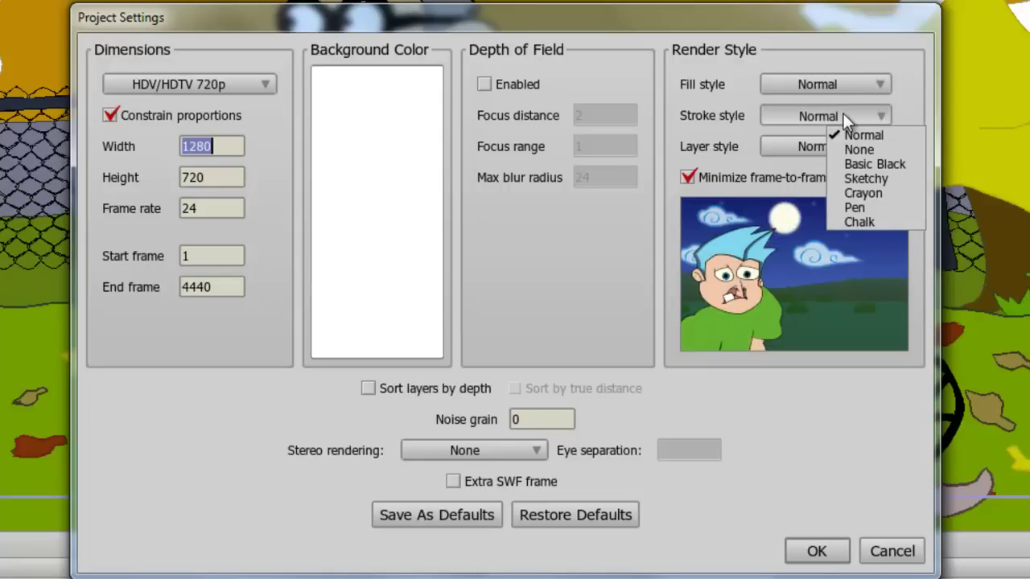
{"action": "left_click", "coordinate": [877, 165]}
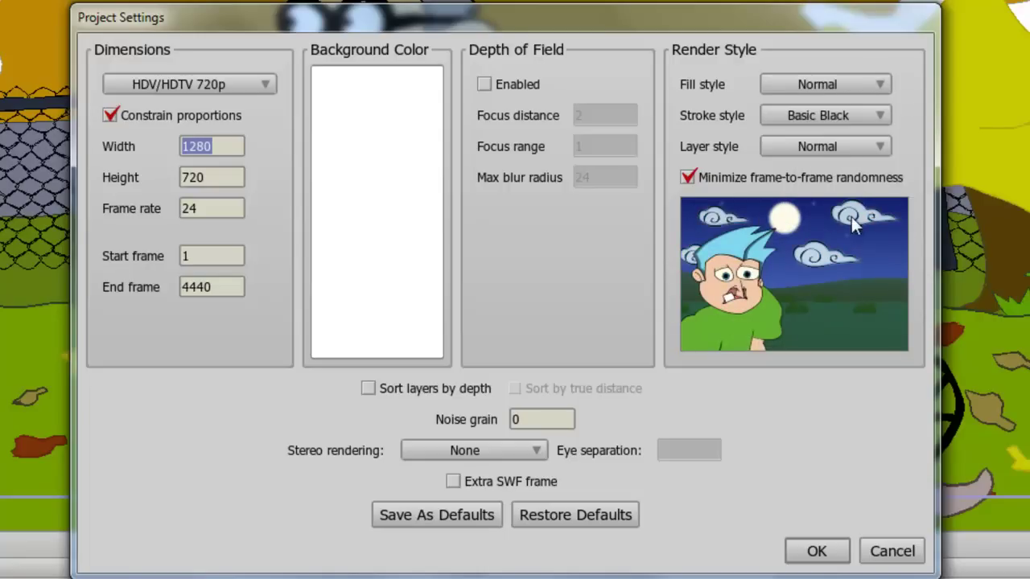
{"action": "left_click", "coordinate": [831, 112]}
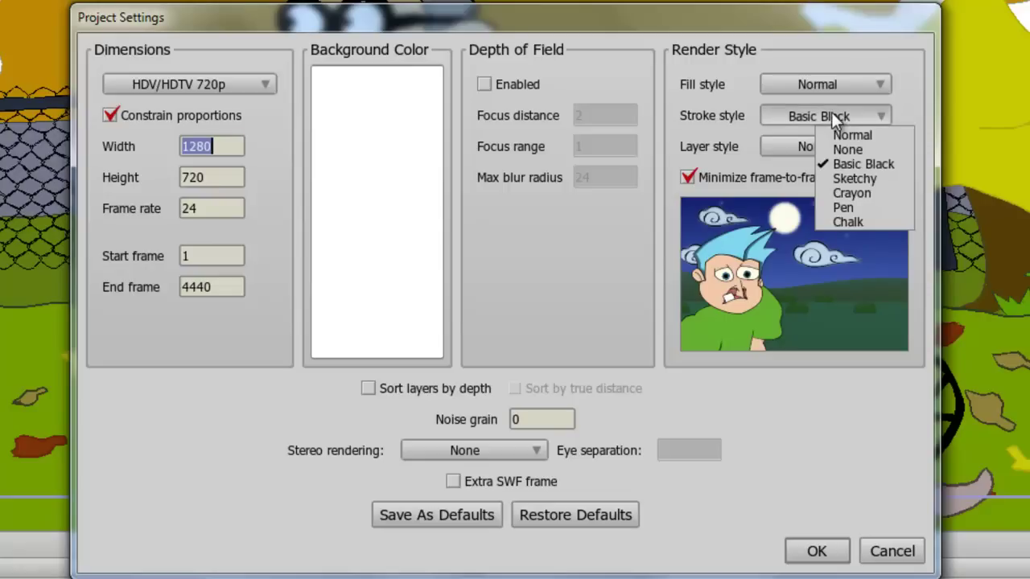
{"action": "left_click", "coordinate": [858, 195]}
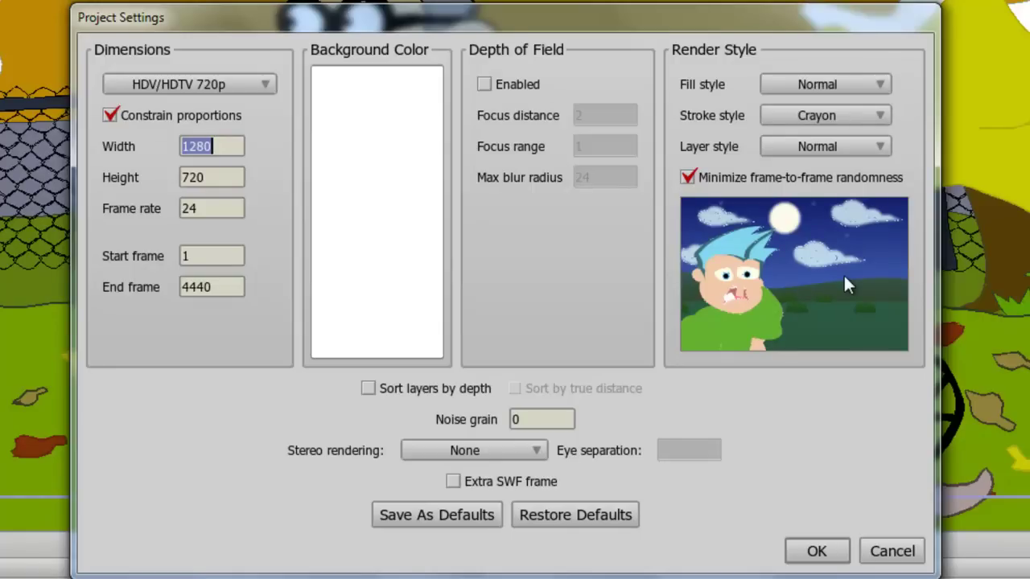
{"action": "left_click", "coordinate": [824, 117]}
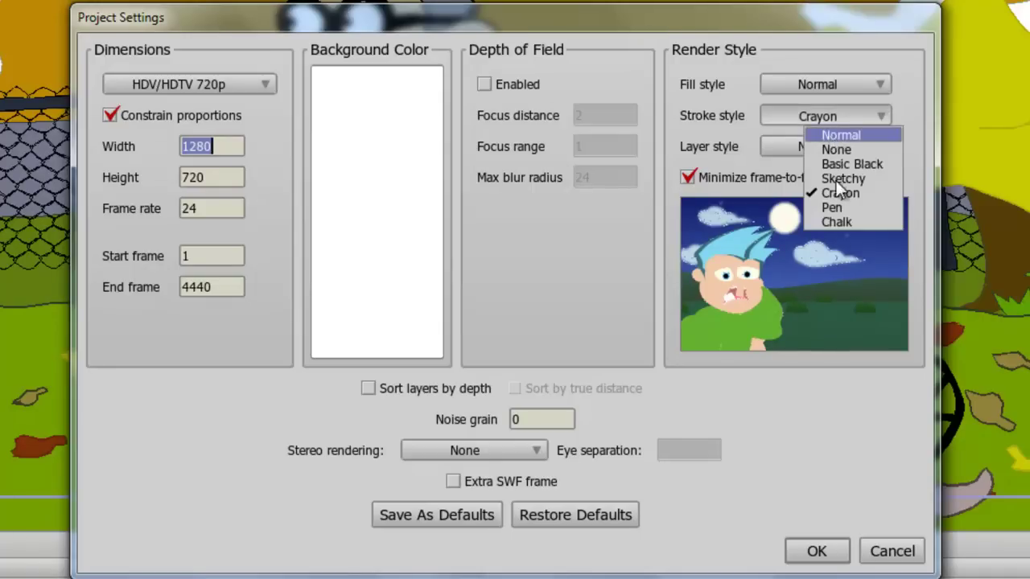
{"action": "left_click", "coordinate": [841, 135]}
- Set the layer style to Heavy Outline, try Cutout, then go back to Heavy Outline
{"action": "left_click", "coordinate": [823, 146]}
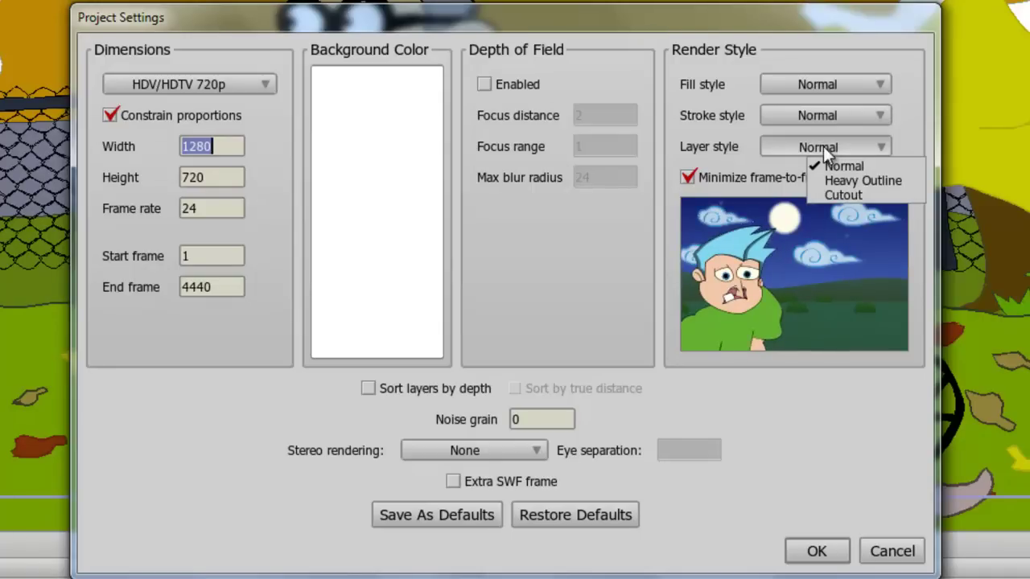
{"action": "left_click", "coordinate": [874, 180]}
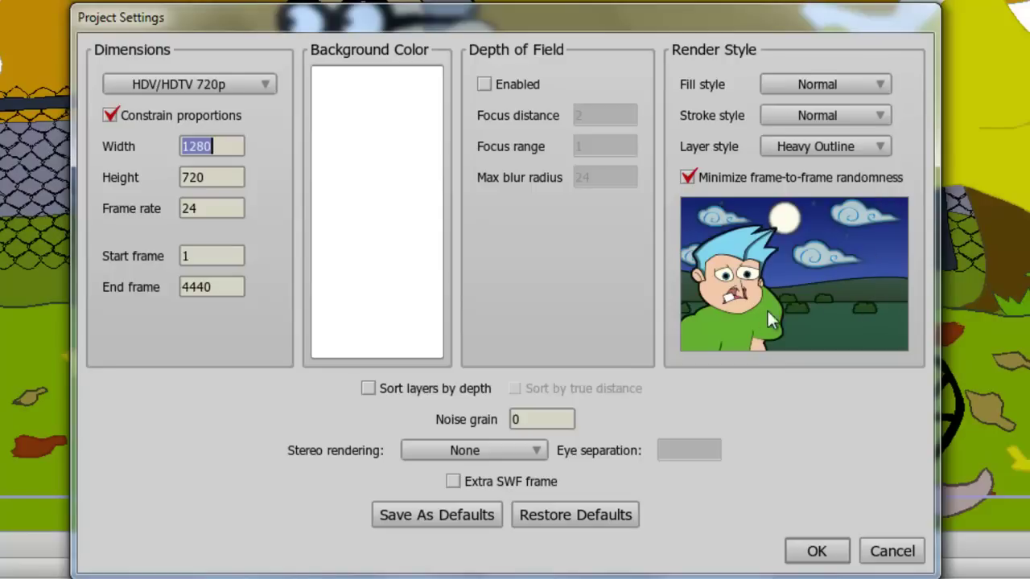
{"action": "left_click", "coordinate": [834, 153]}
{"action": "left_click", "coordinate": [861, 195]}
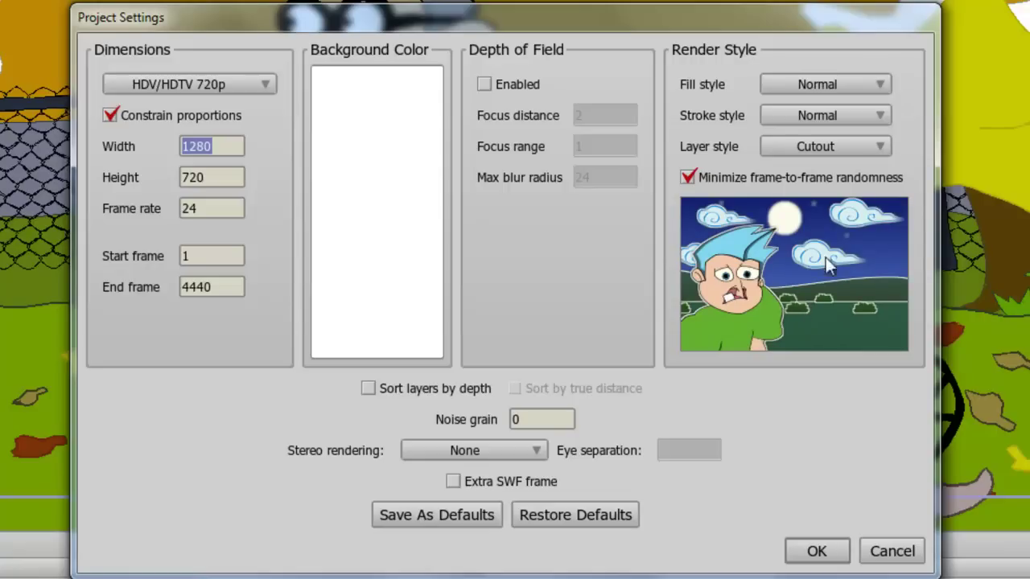
{"action": "left_click", "coordinate": [855, 145]}
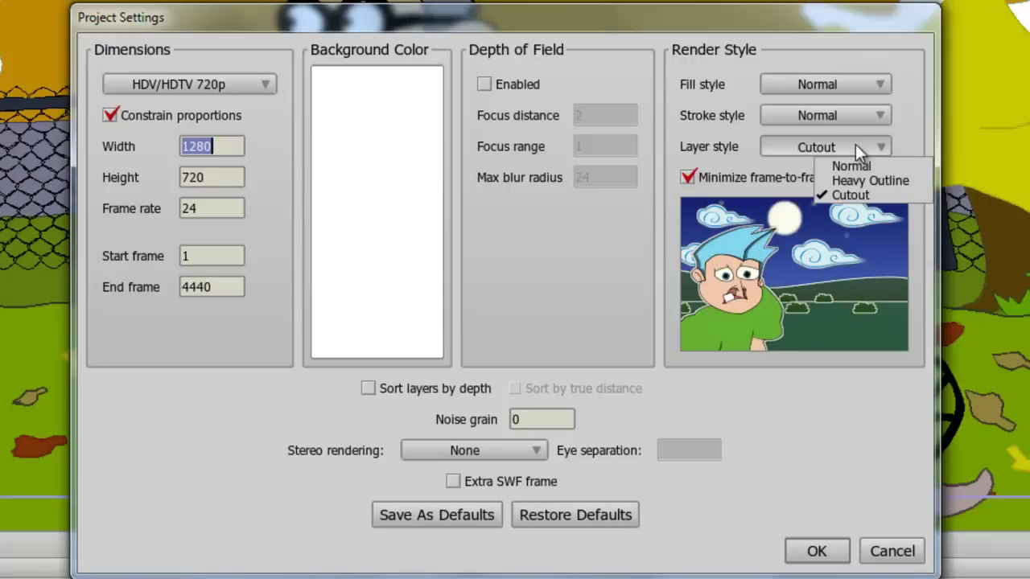
{"action": "left_click", "coordinate": [888, 178]}
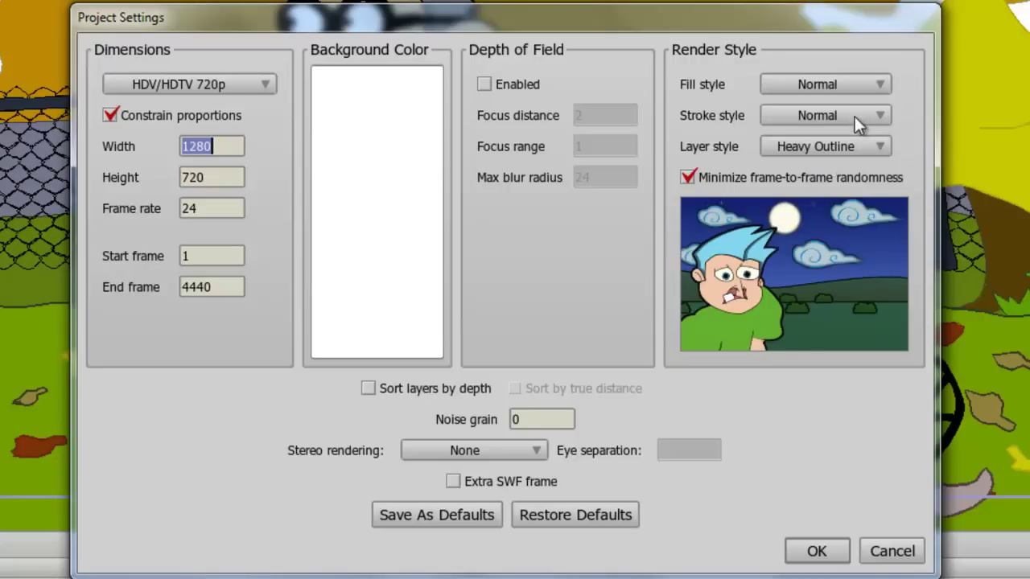
- Set the stroke style to Sketchy and, after trying Hatched, the fill style to Crayon
{"action": "left_click", "coordinate": [854, 119]}
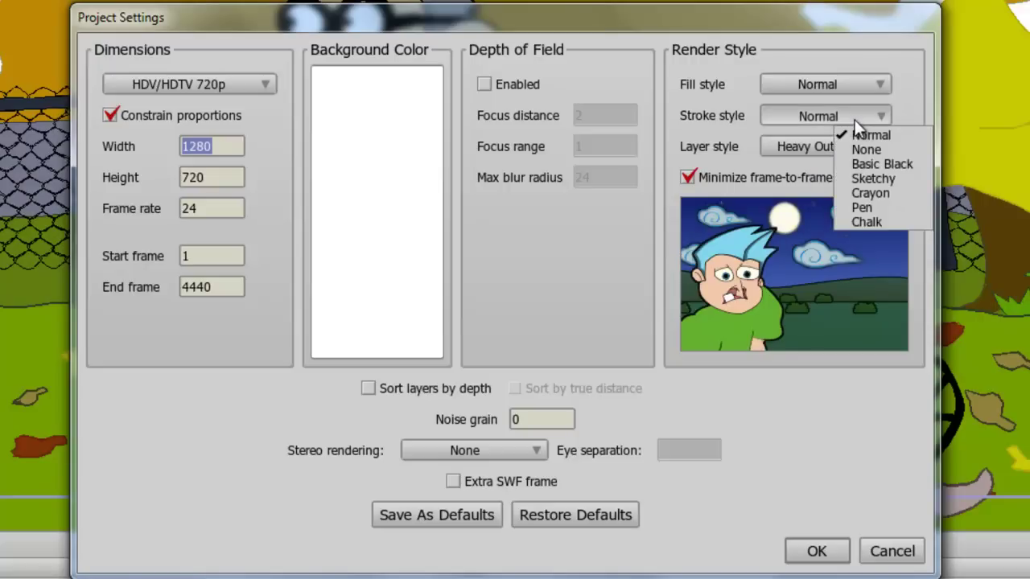
{"action": "left_click", "coordinate": [889, 179]}
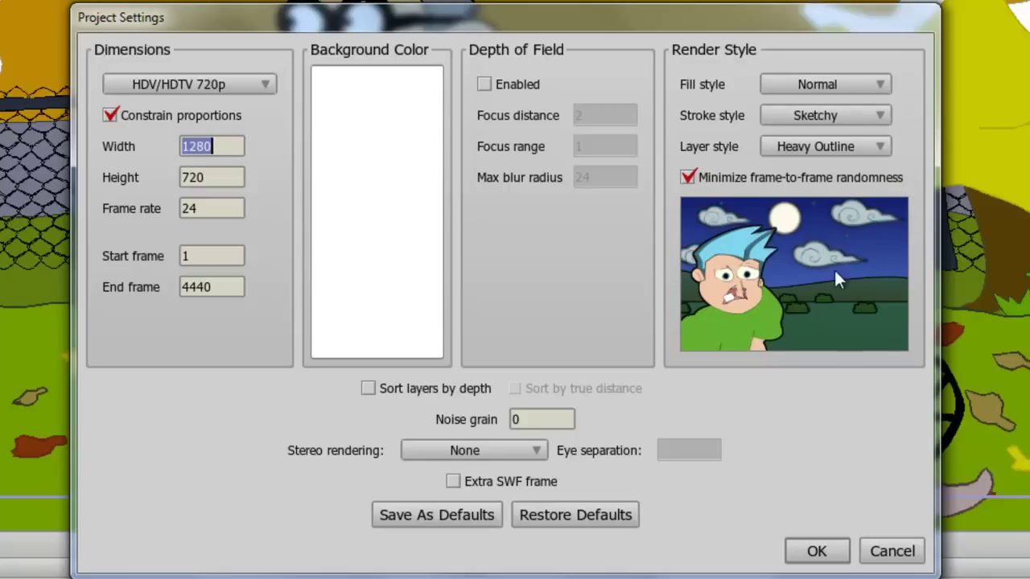
{"action": "left_click", "coordinate": [830, 81]}
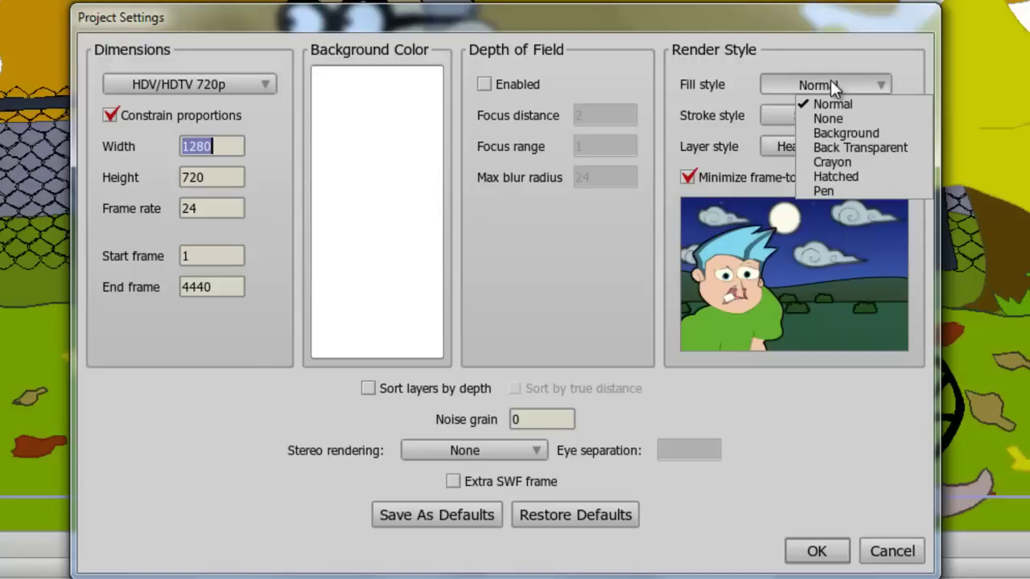
{"action": "left_click", "coordinate": [855, 180]}
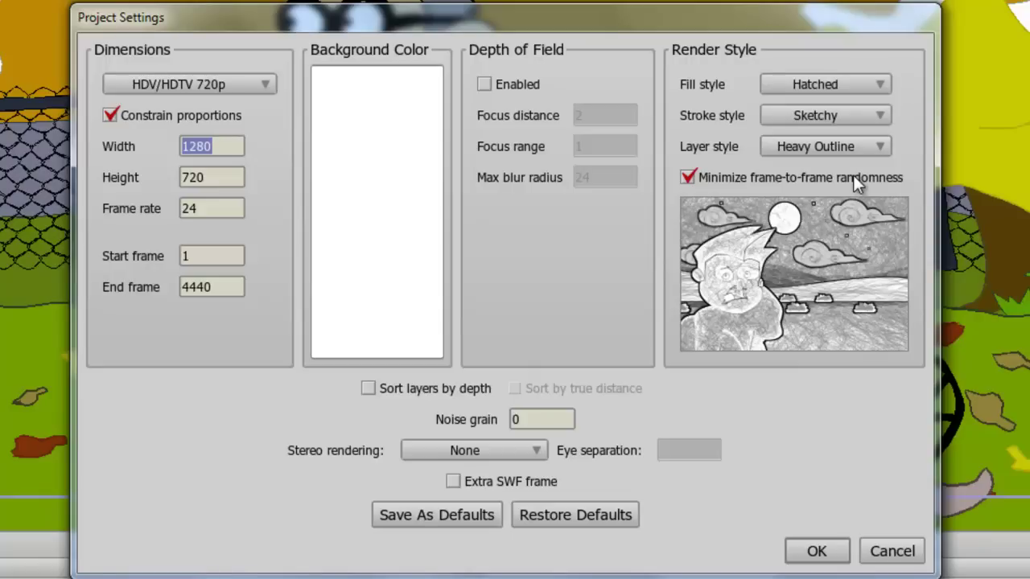
{"action": "left_click", "coordinate": [836, 85]}
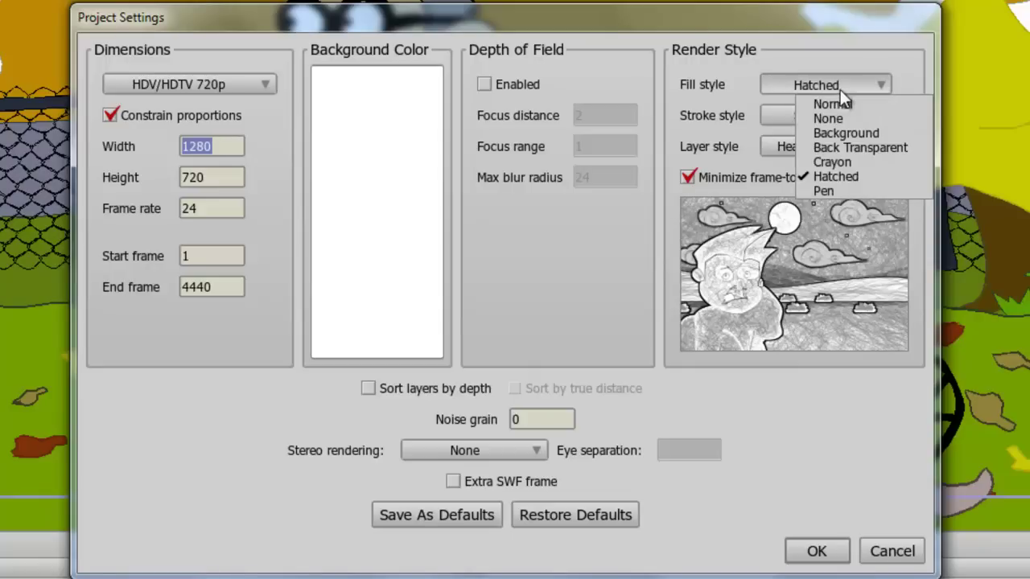
{"action": "left_click", "coordinate": [856, 165]}
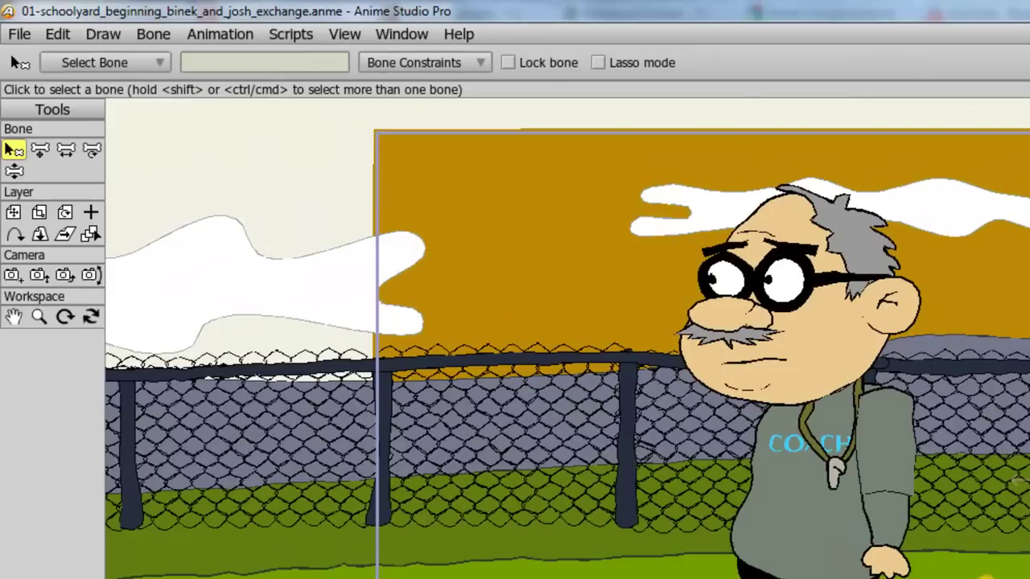
{"action": "left_click", "coordinate": [20, 36]}
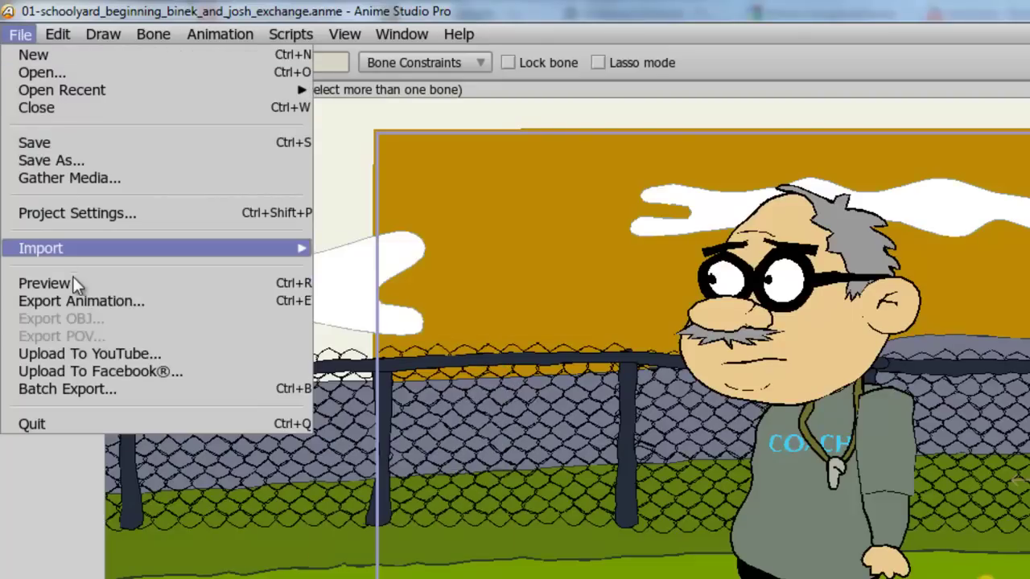
{"action": "left_click", "coordinate": [72, 283]}
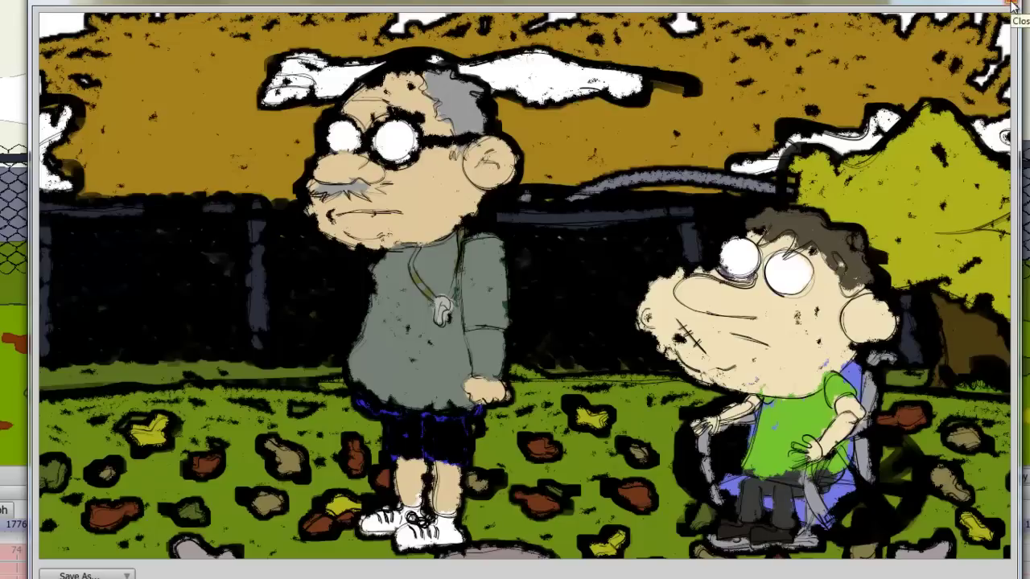
- Close the render preview and change the project fill style to None via Ctrl+Shift+P
{"action": "left_click", "coordinate": [1012, 5]}
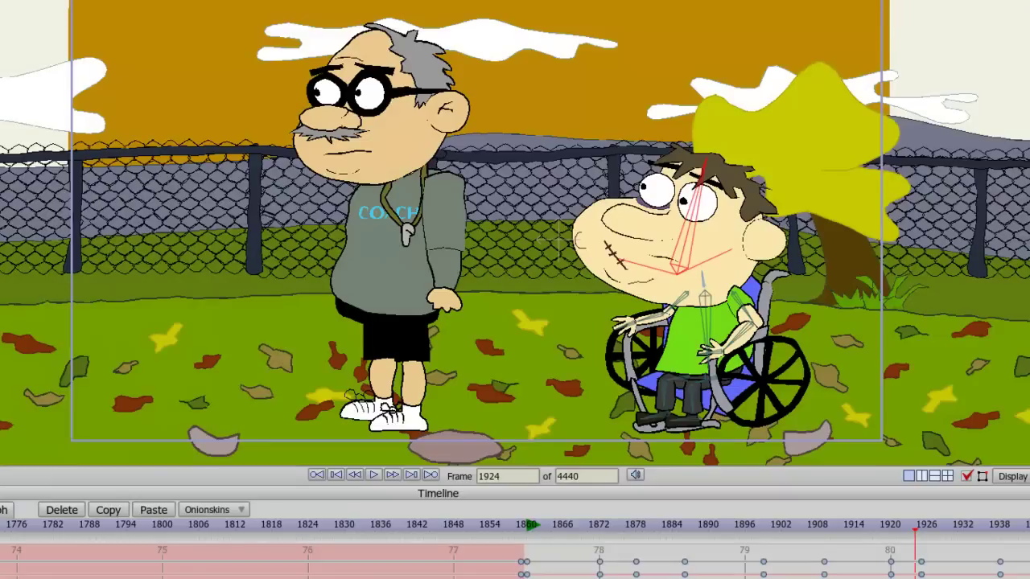
{"action": "key", "text": "alt+f"}
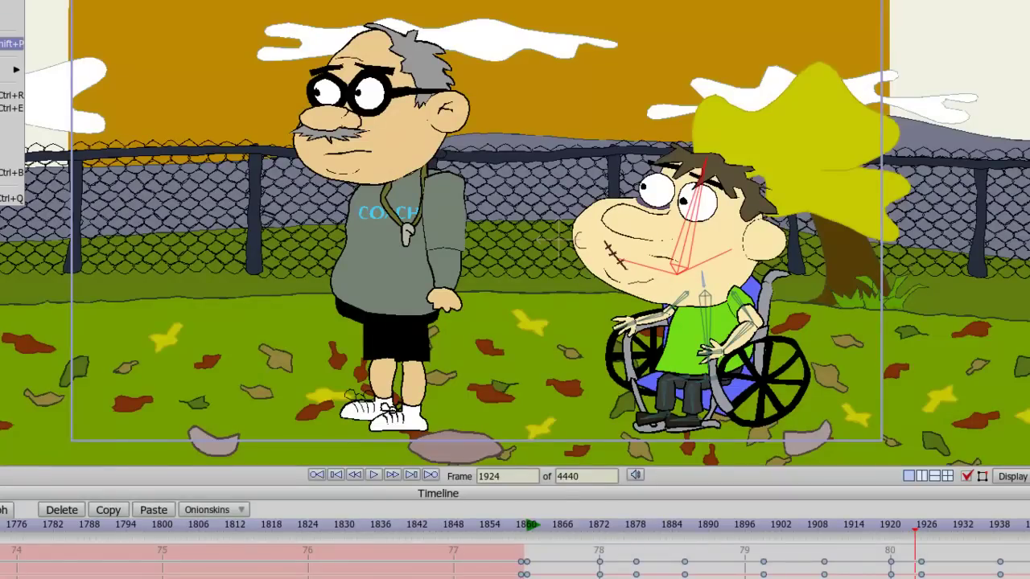
{"action": "key", "text": "ctrl+shift+p"}
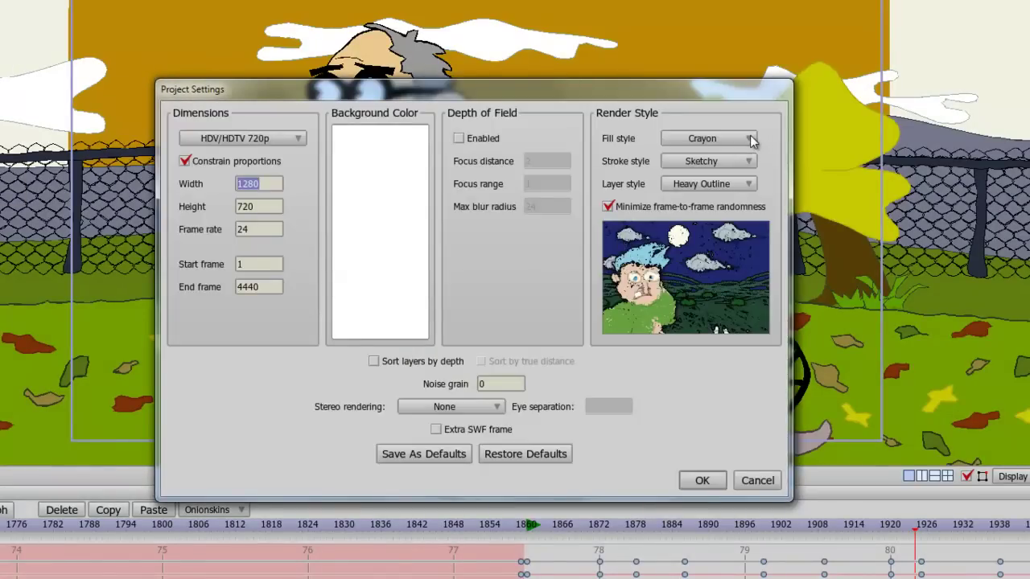
{"action": "left_click", "coordinate": [749, 139]}
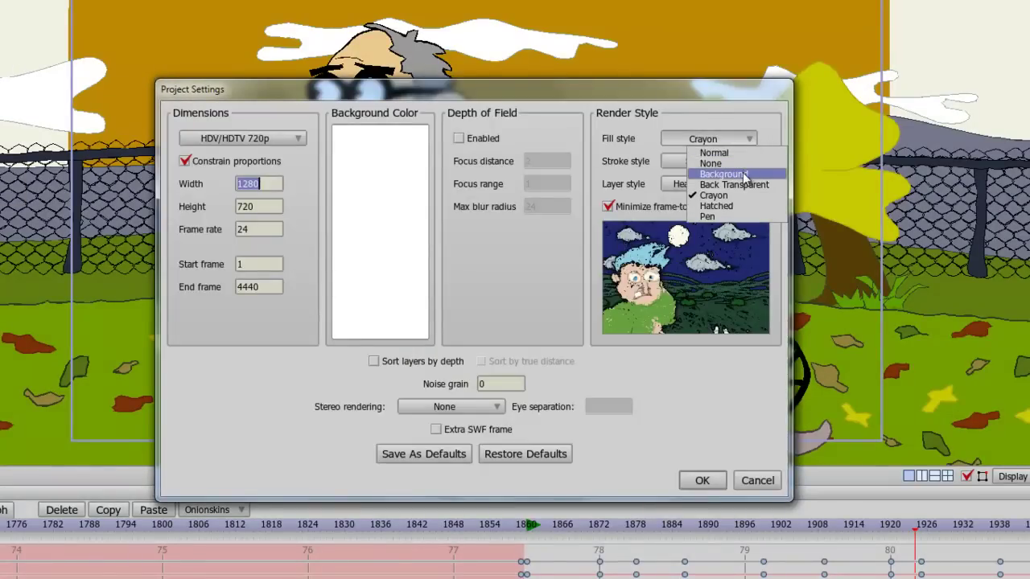
{"action": "left_click", "coordinate": [739, 165]}
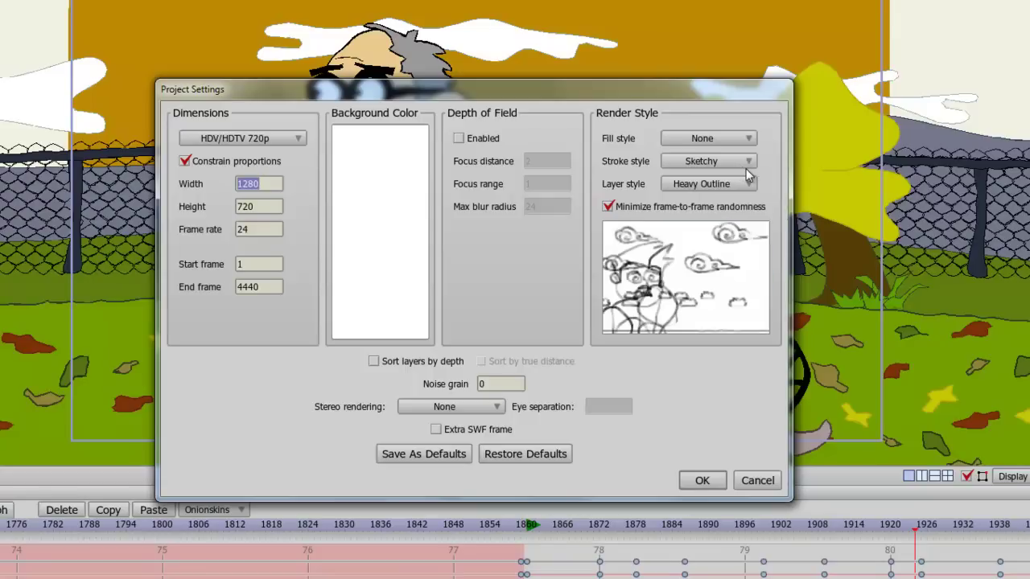
{"action": "left_click", "coordinate": [705, 480]}
- Render a Ctrl+R preview of the frame with no fill, Sketchy strokes and Heavy Outline
{"action": "key", "text": "ctrl+r"}
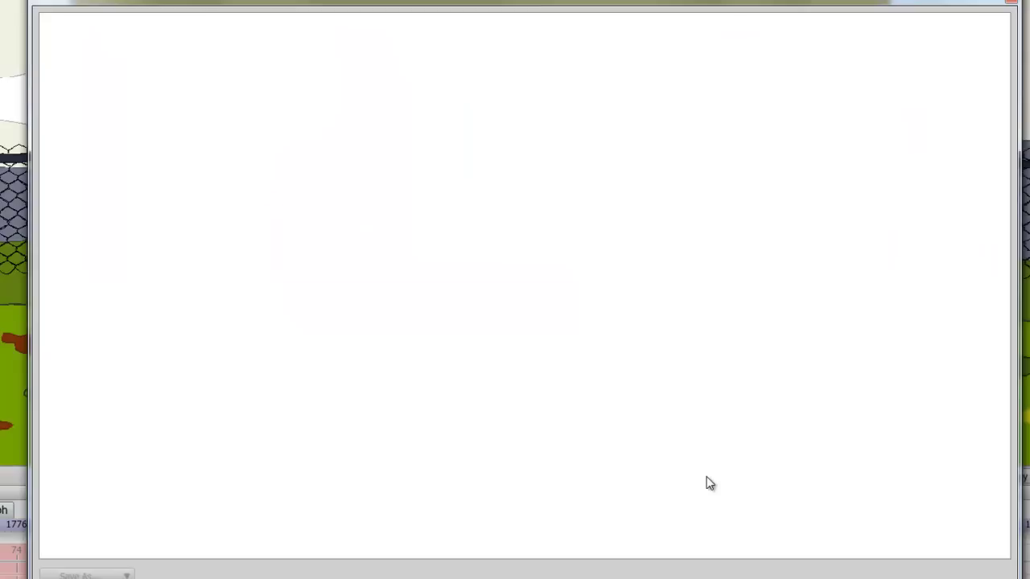